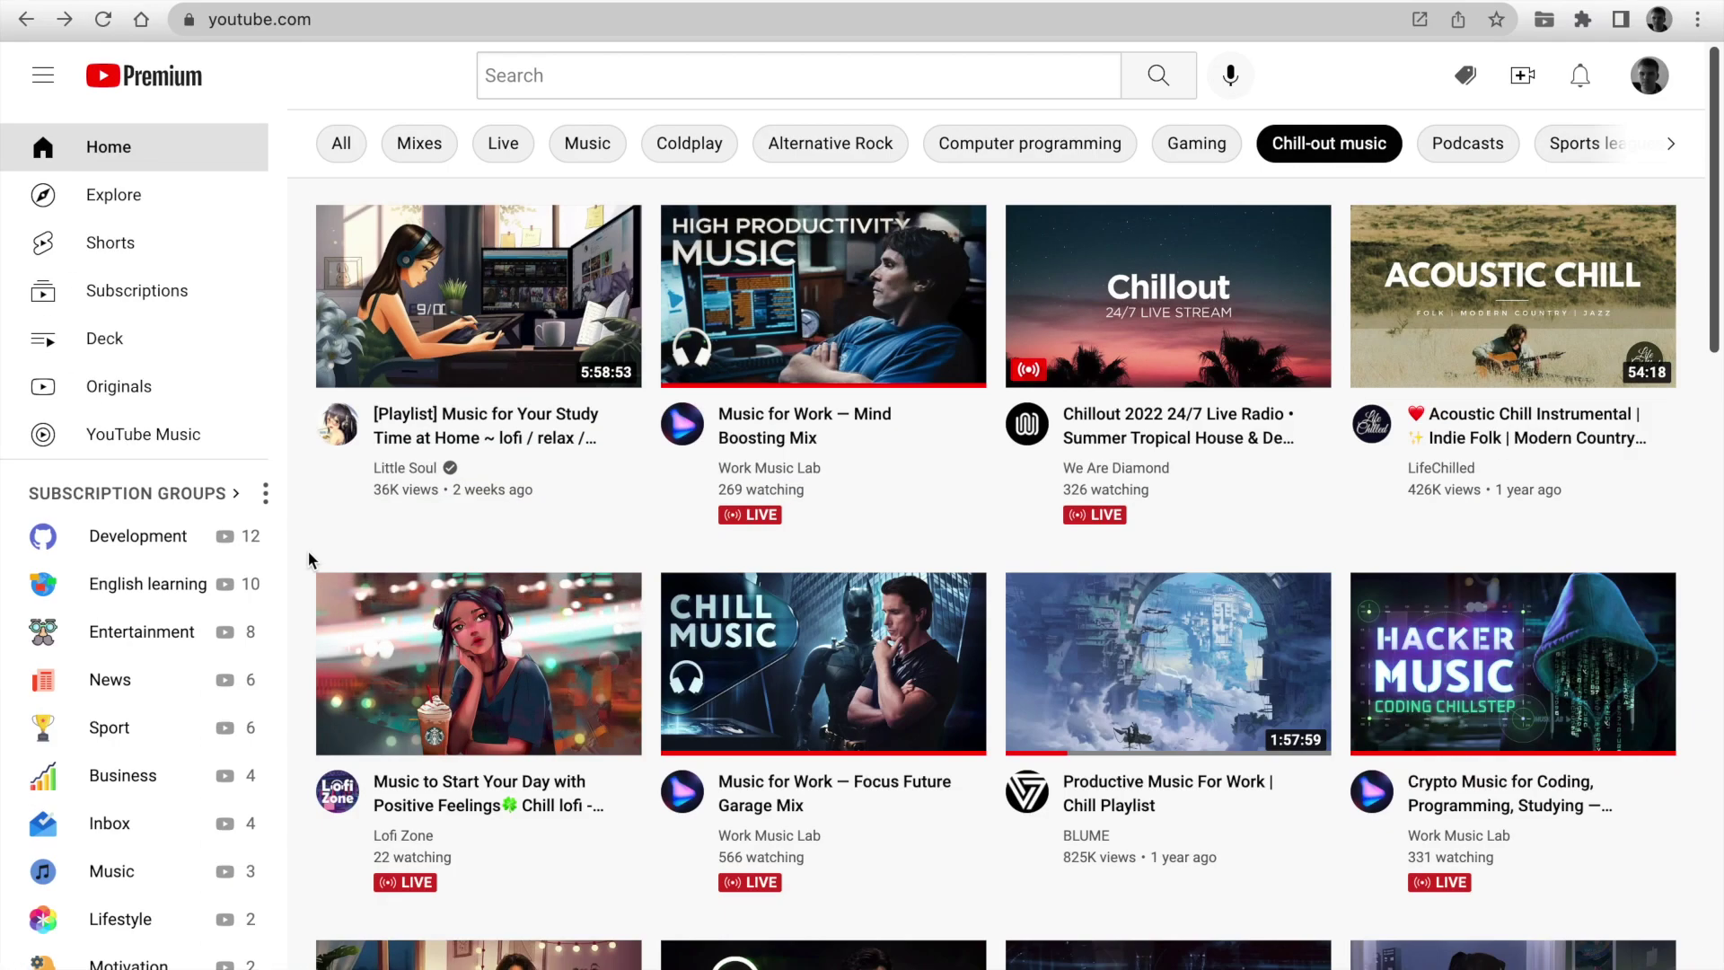
# - Expand Sport > Football in the subscription groups and open Liverpool FC's videos
pyautogui.click(136, 732)
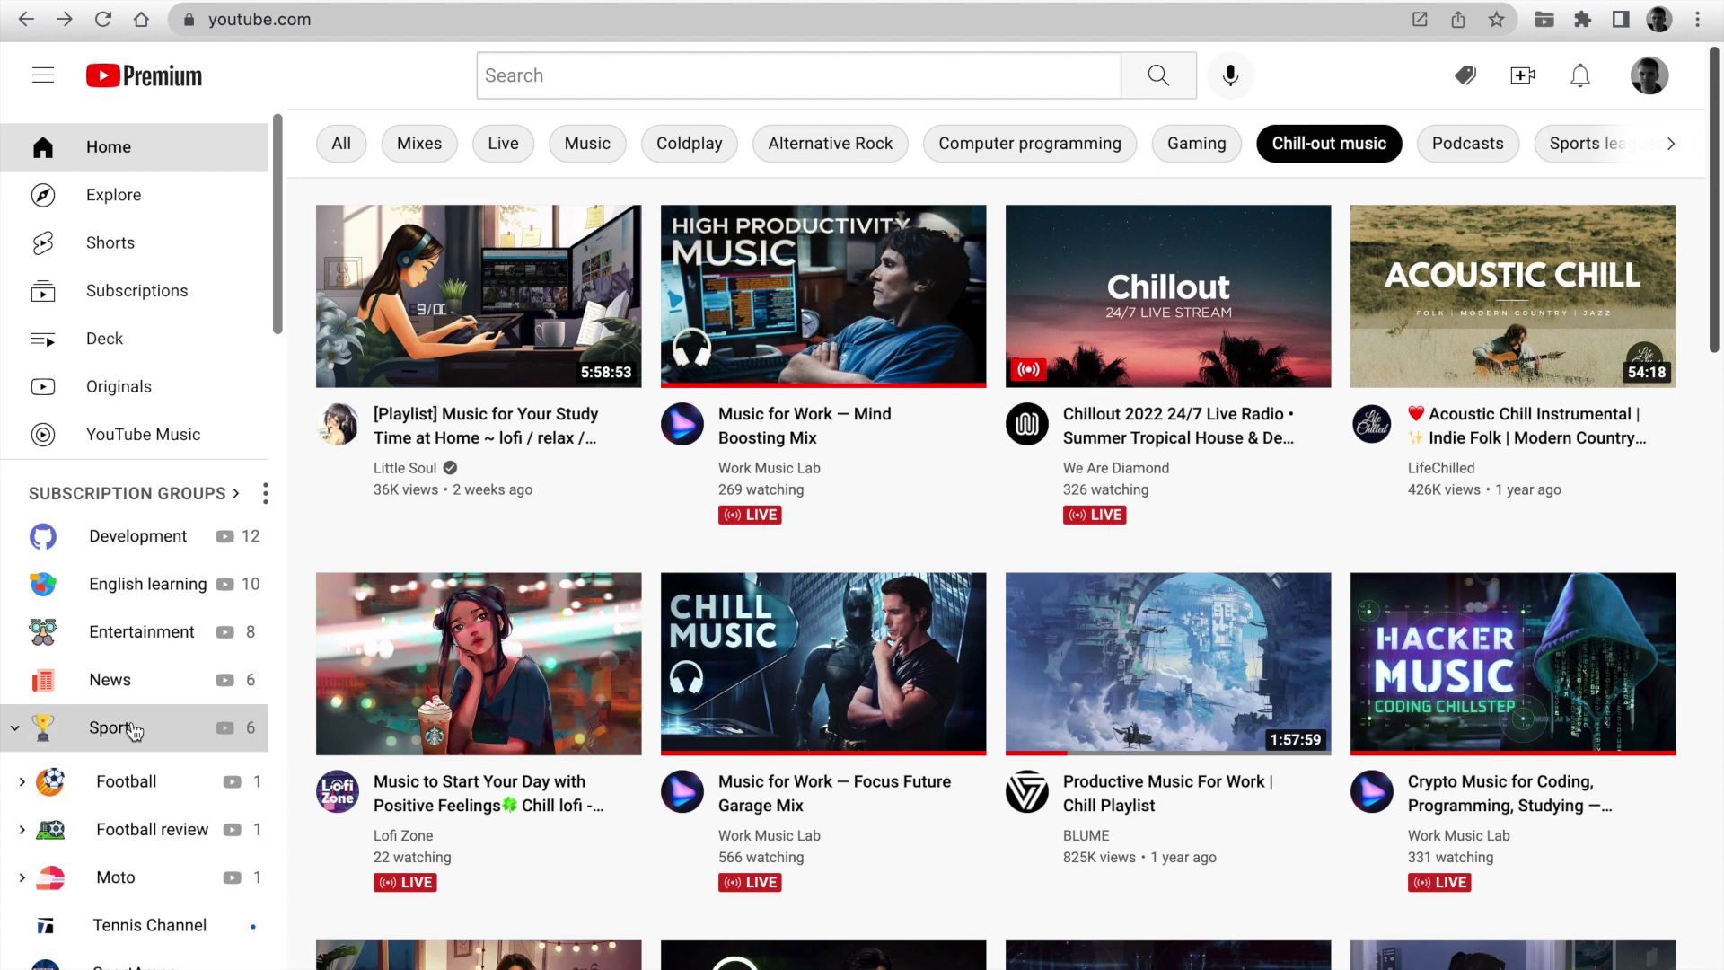
pyautogui.click(101, 785)
pyautogui.click(83, 889)
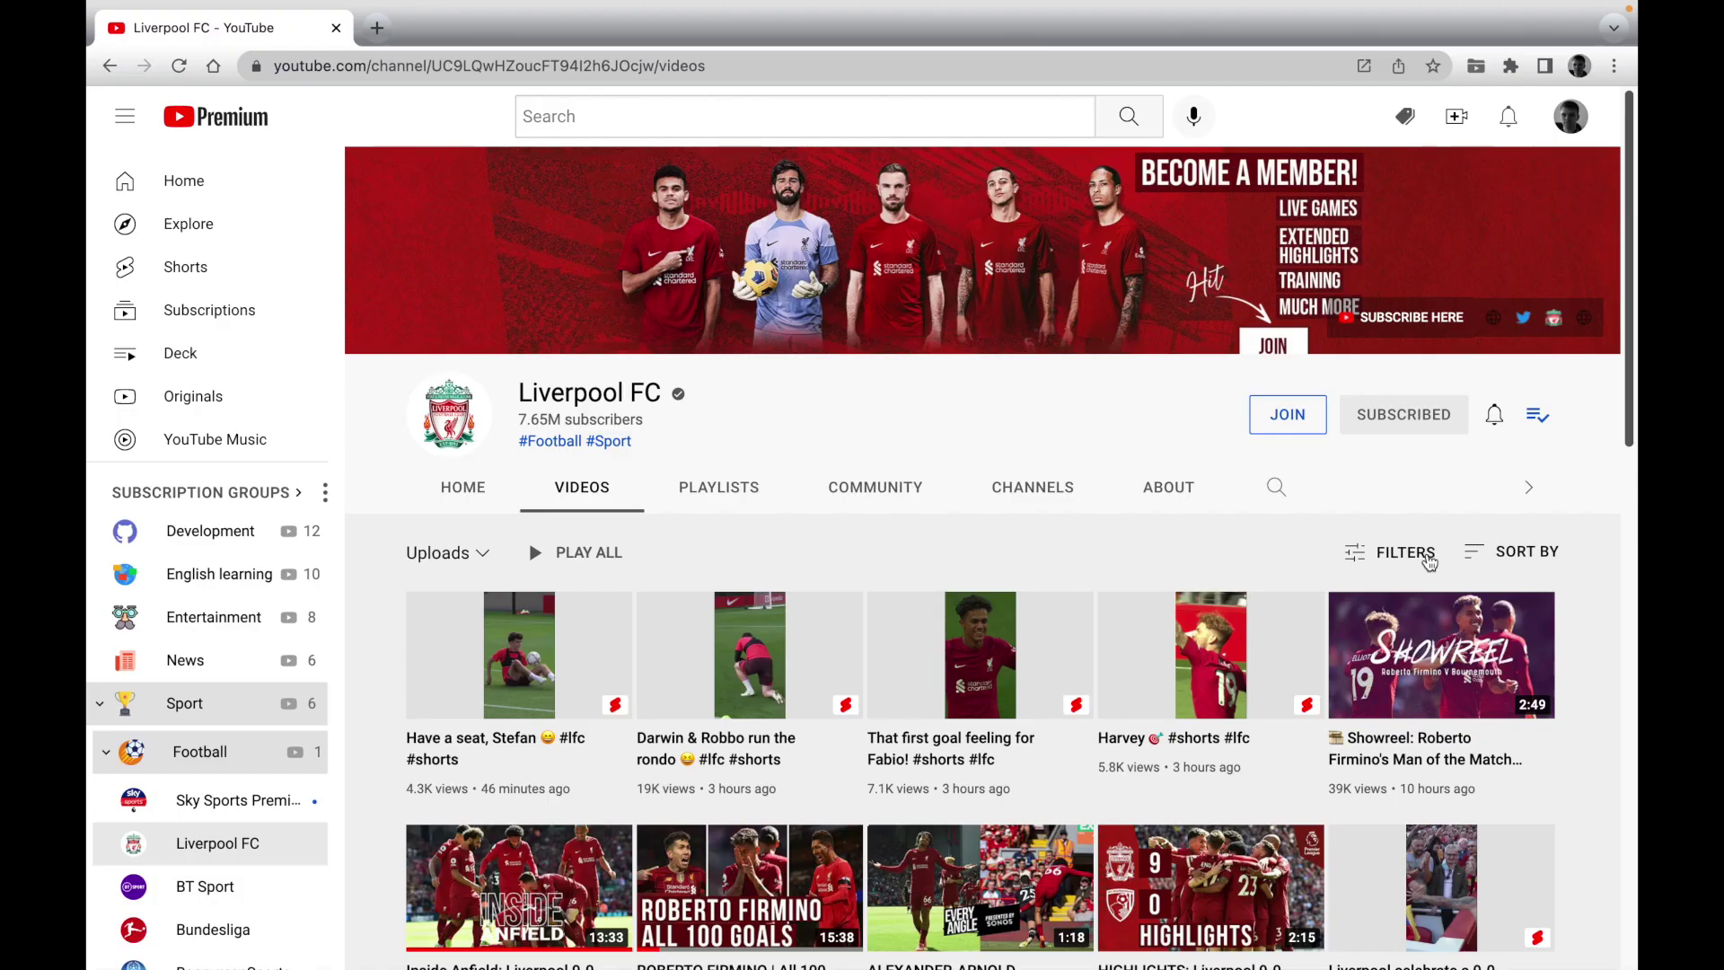
# - Toggle the Uploads, Watched and #Shorts filter chips, ending with all three enabled
pyautogui.click(1488, 566)
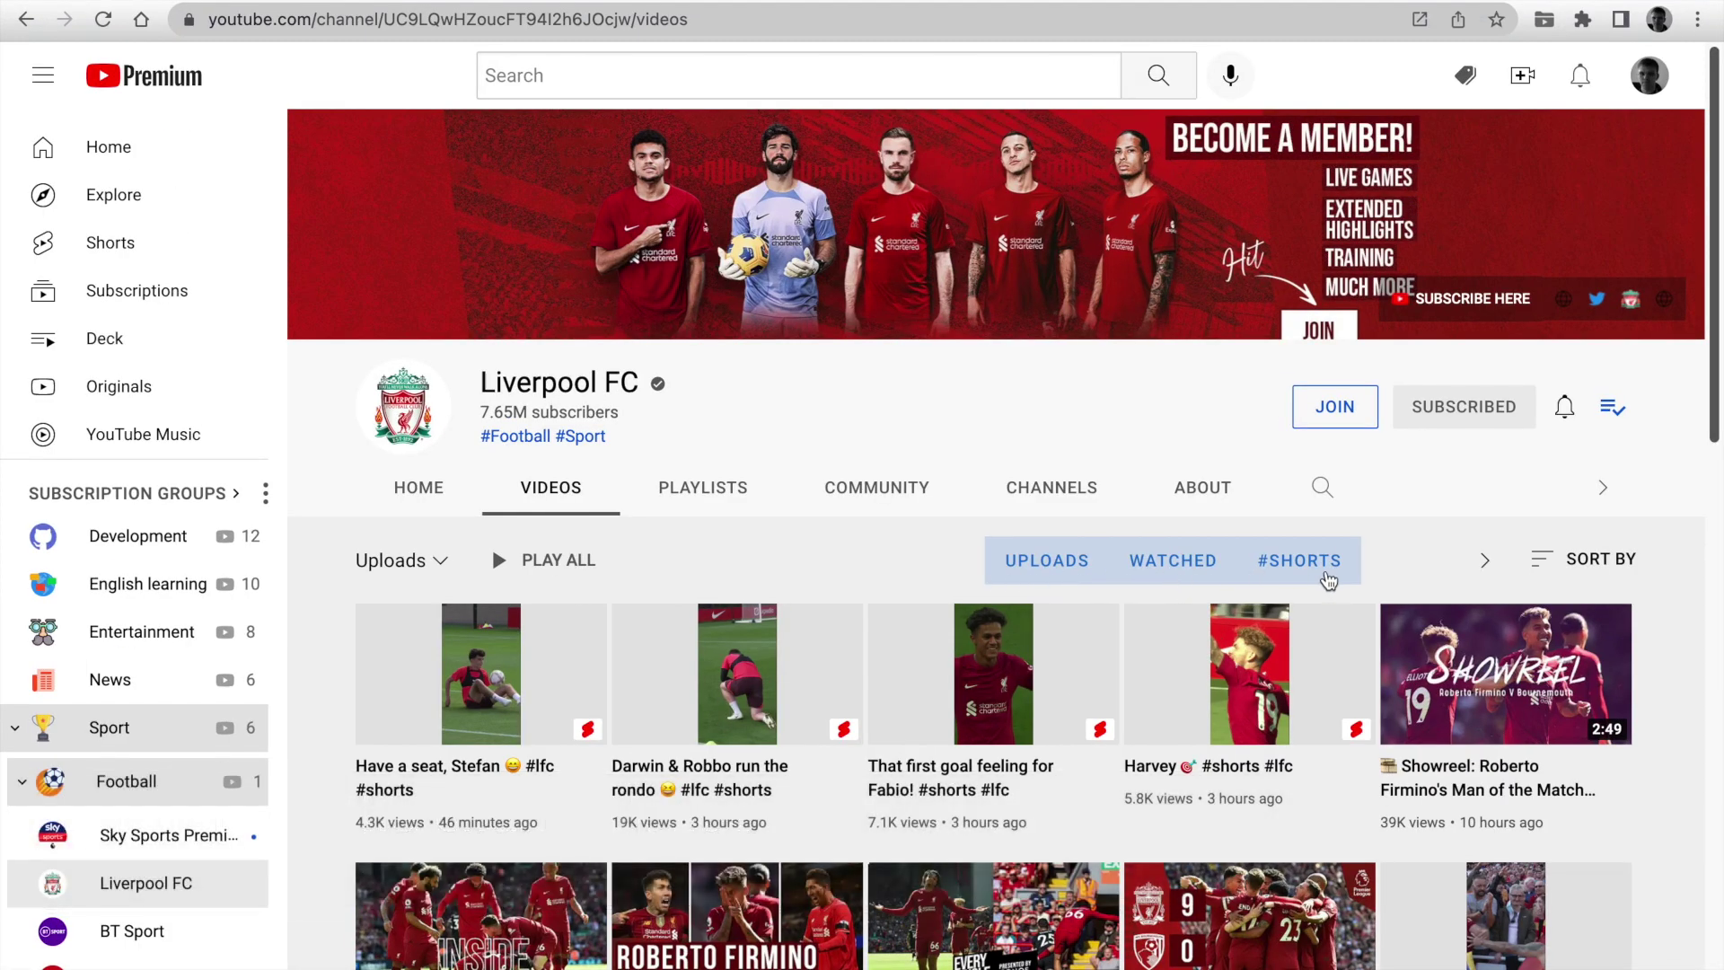
pyautogui.click(1328, 579)
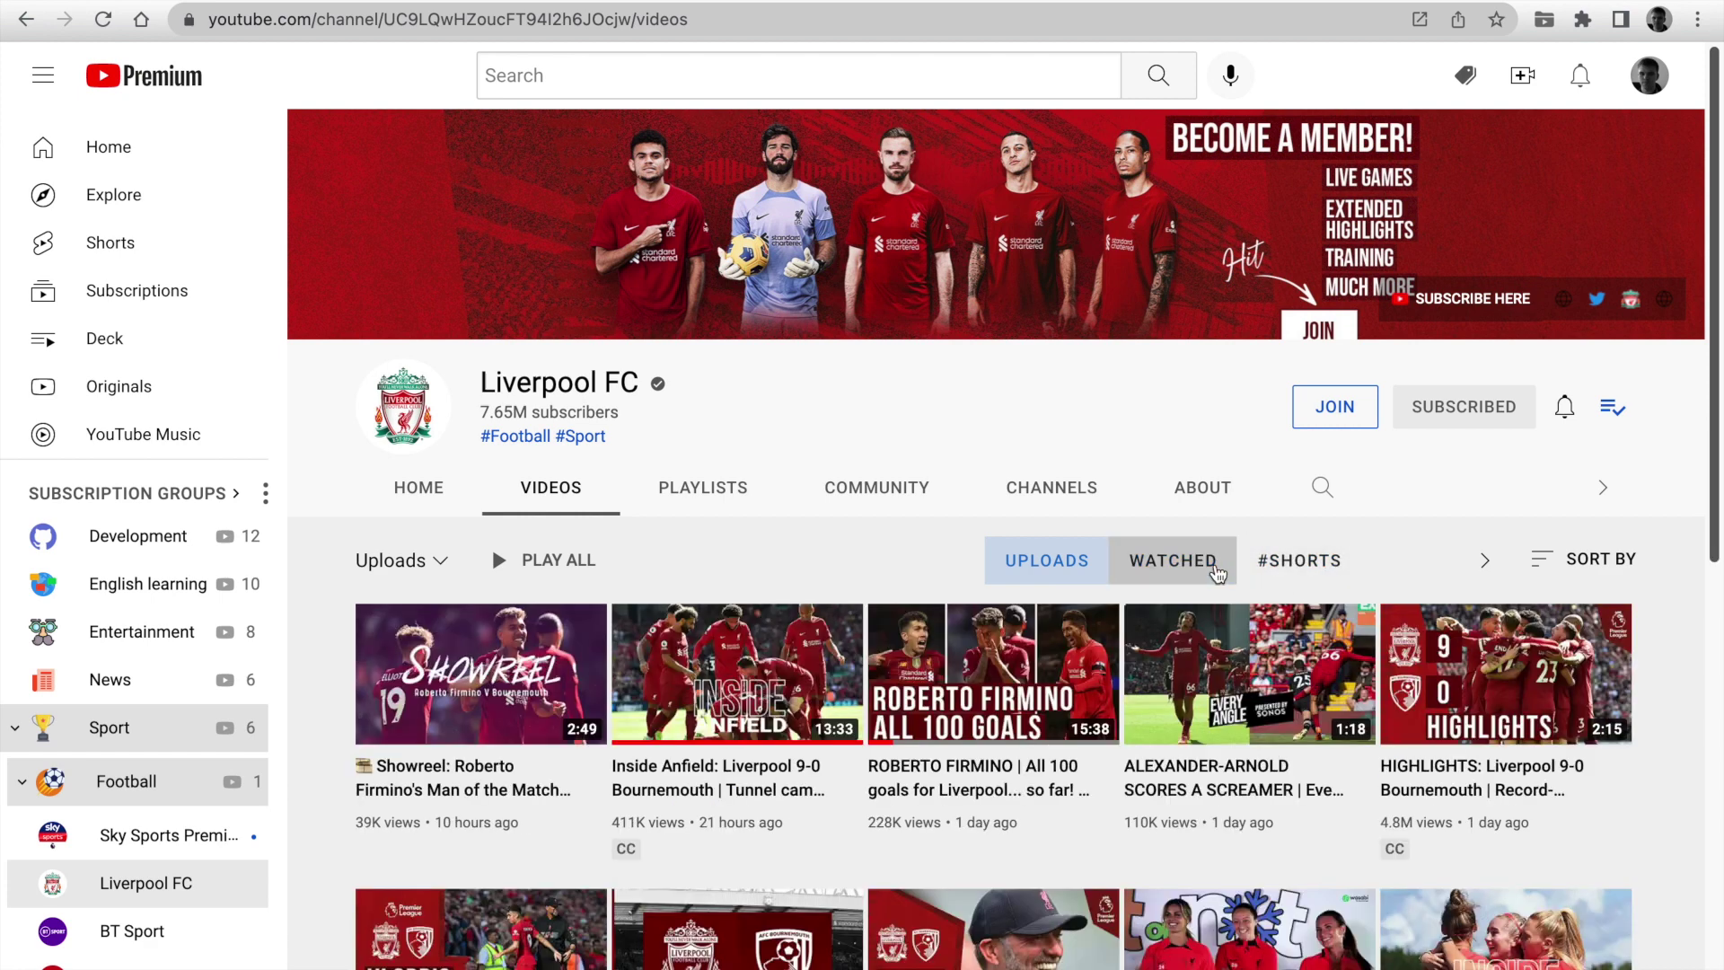
pyautogui.click(1158, 563)
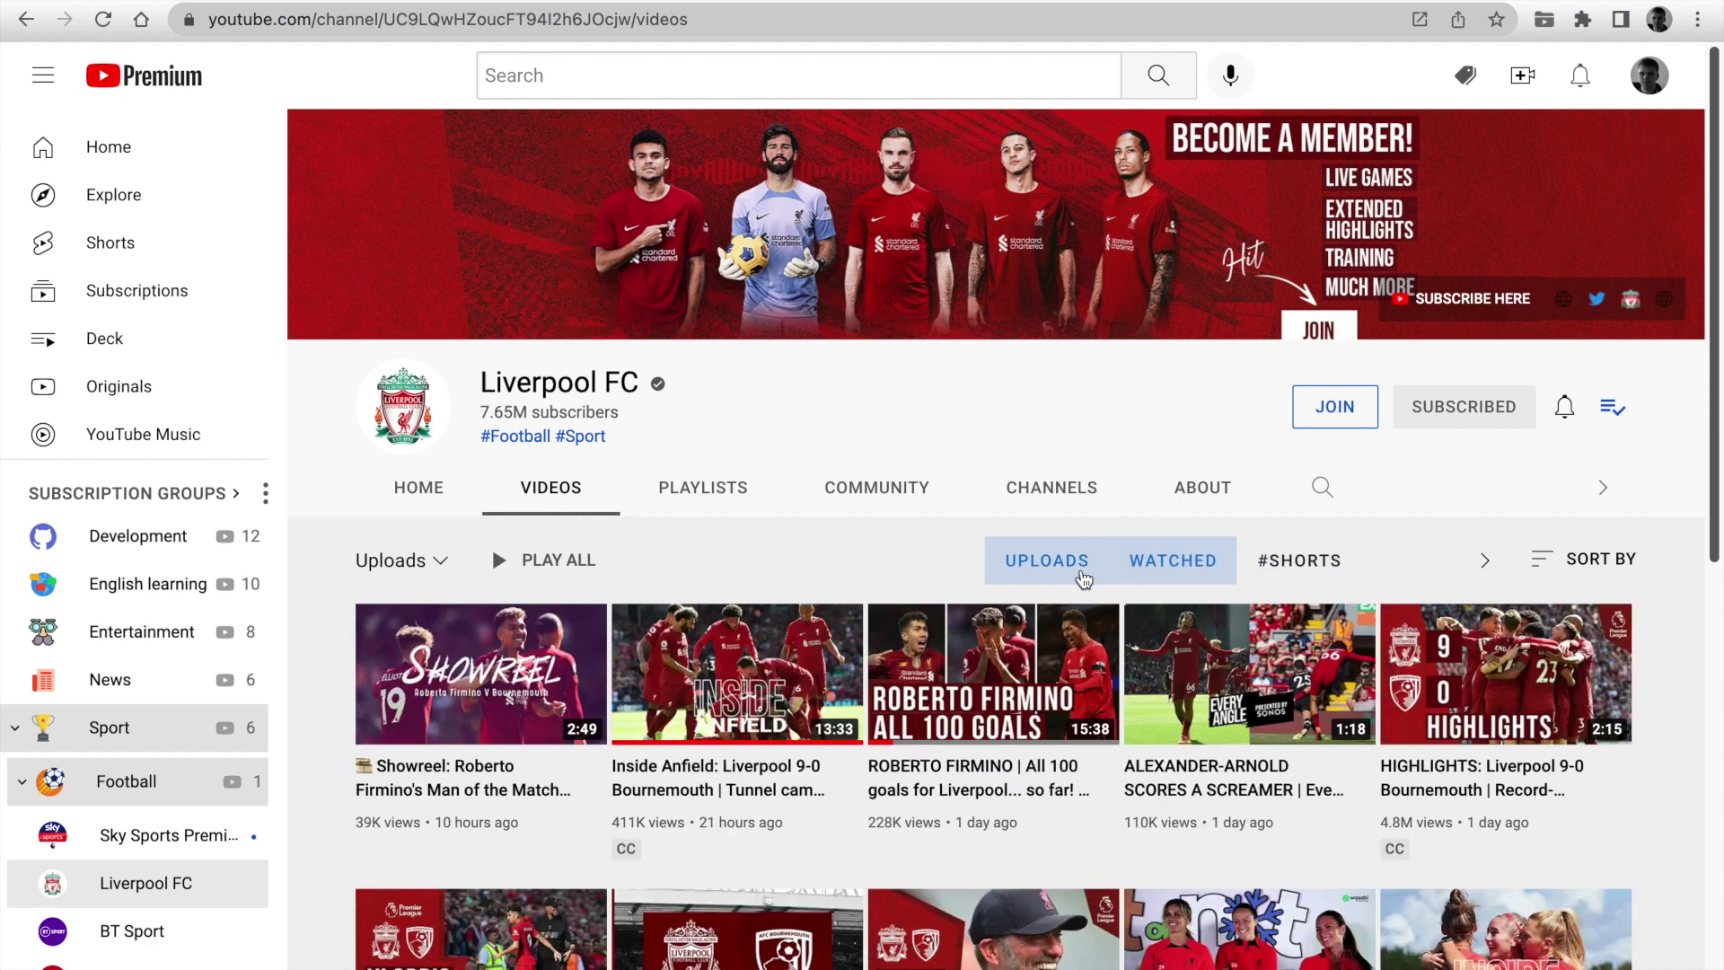
pyautogui.click(1060, 578)
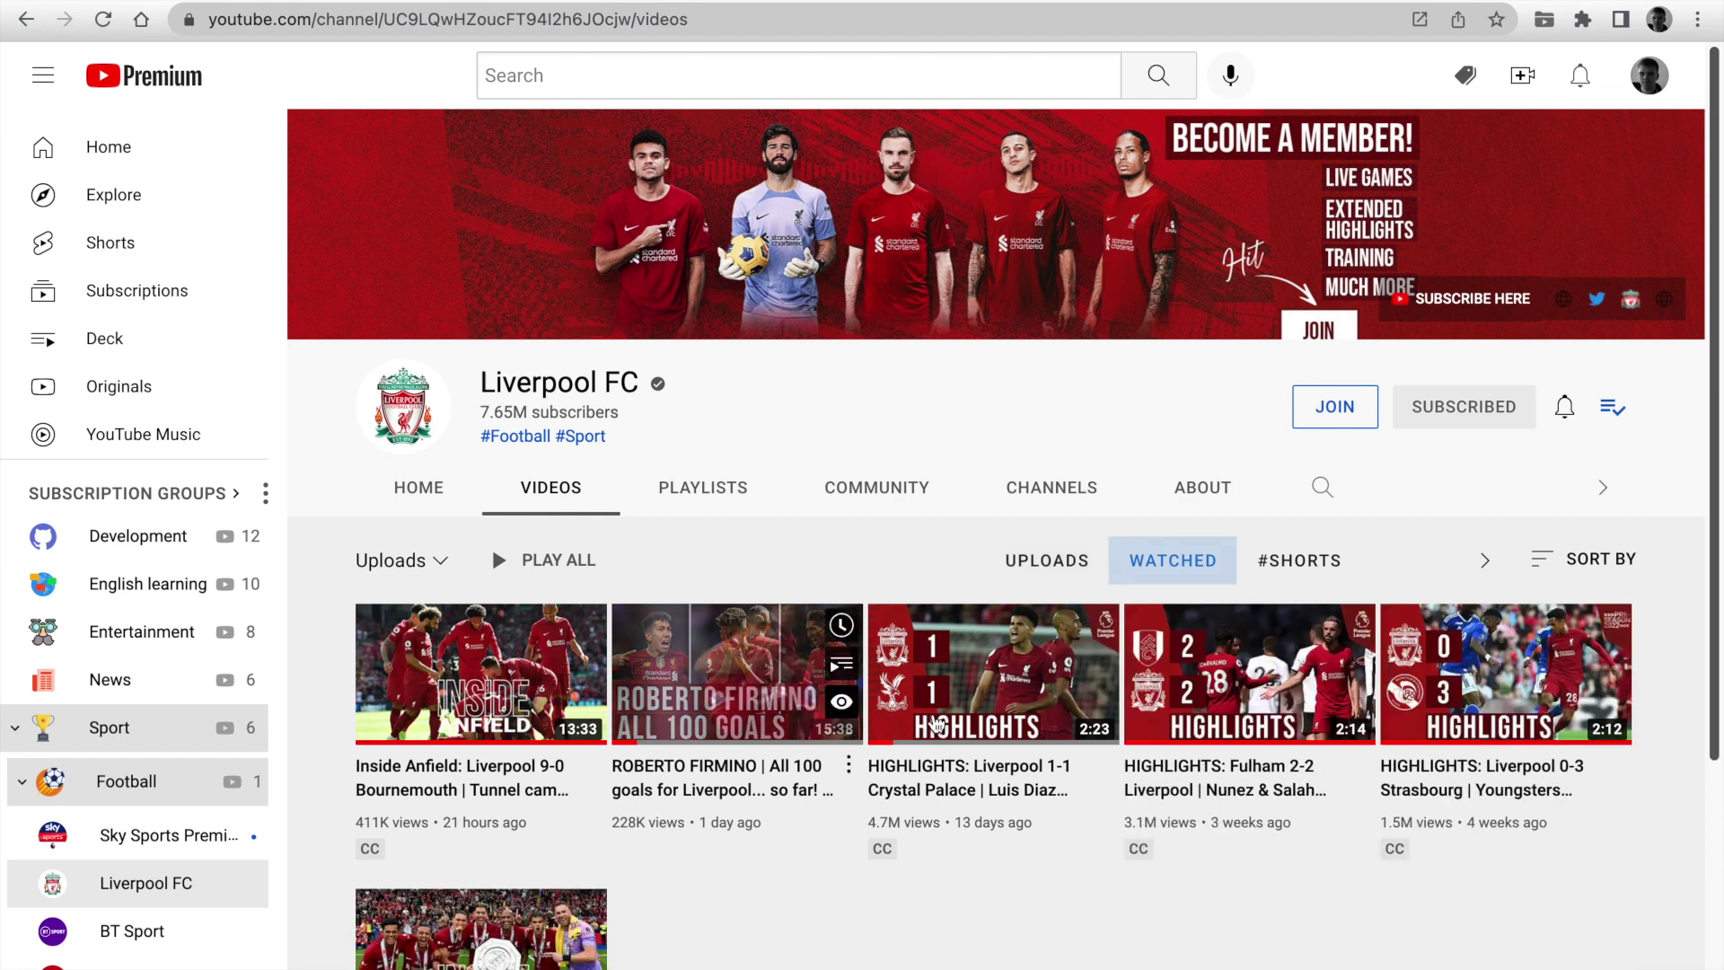
pyautogui.click(1270, 577)
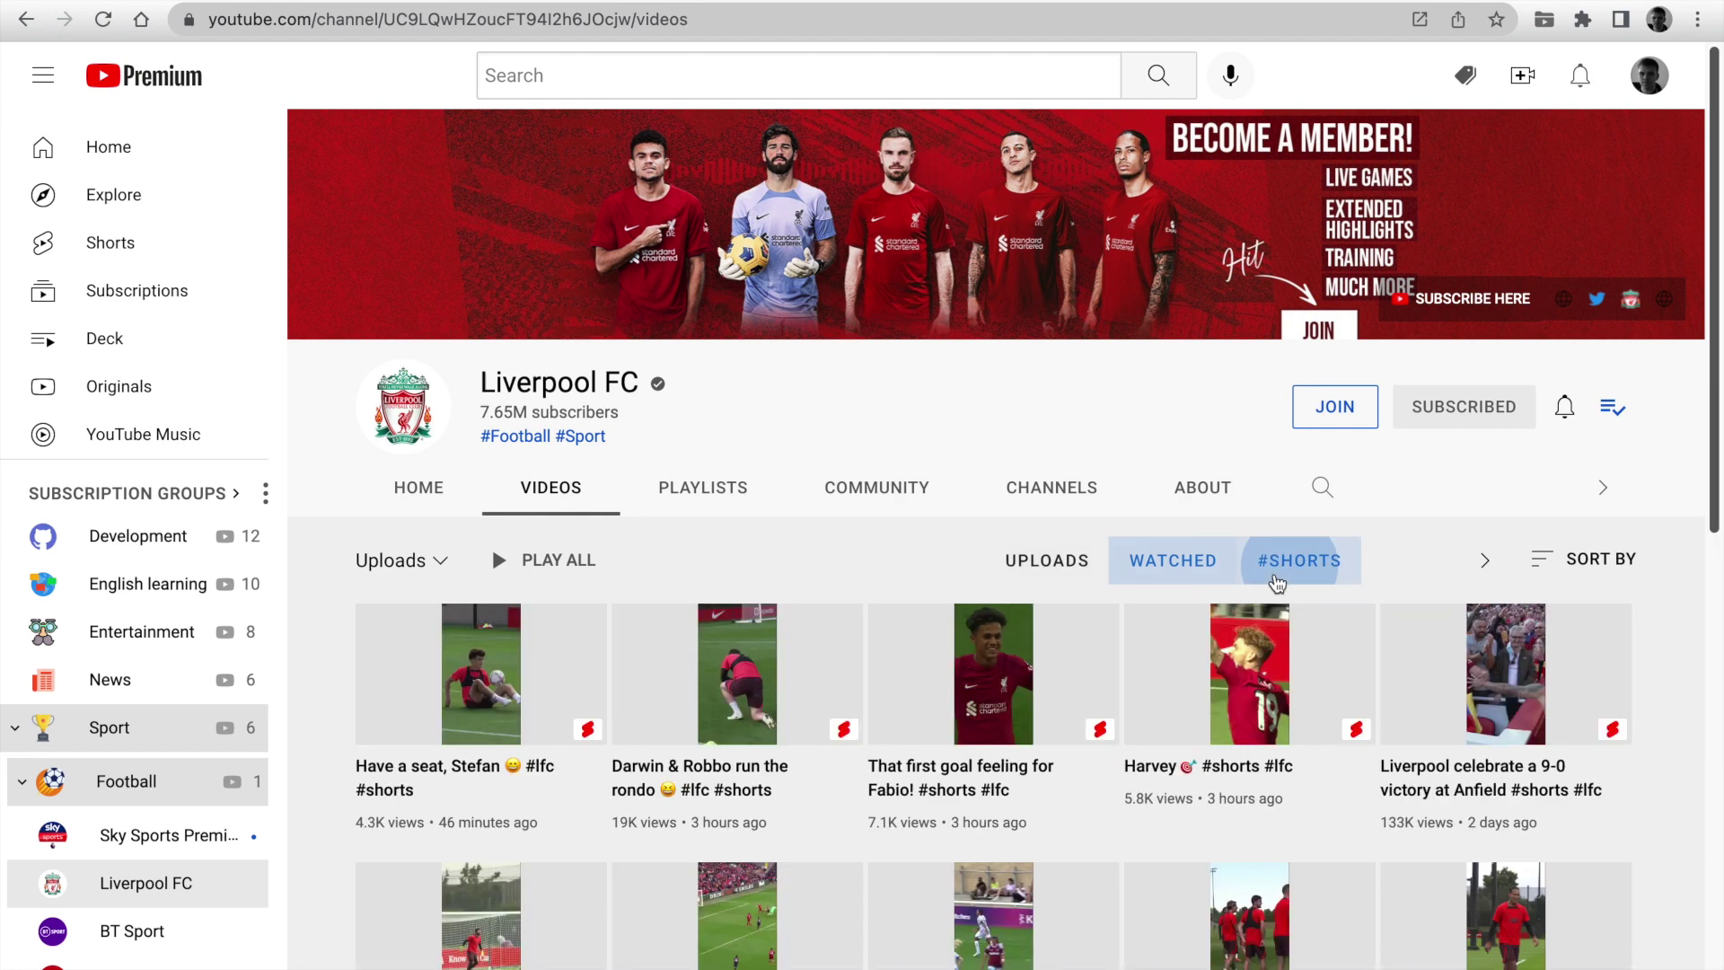
pyautogui.click(1069, 579)
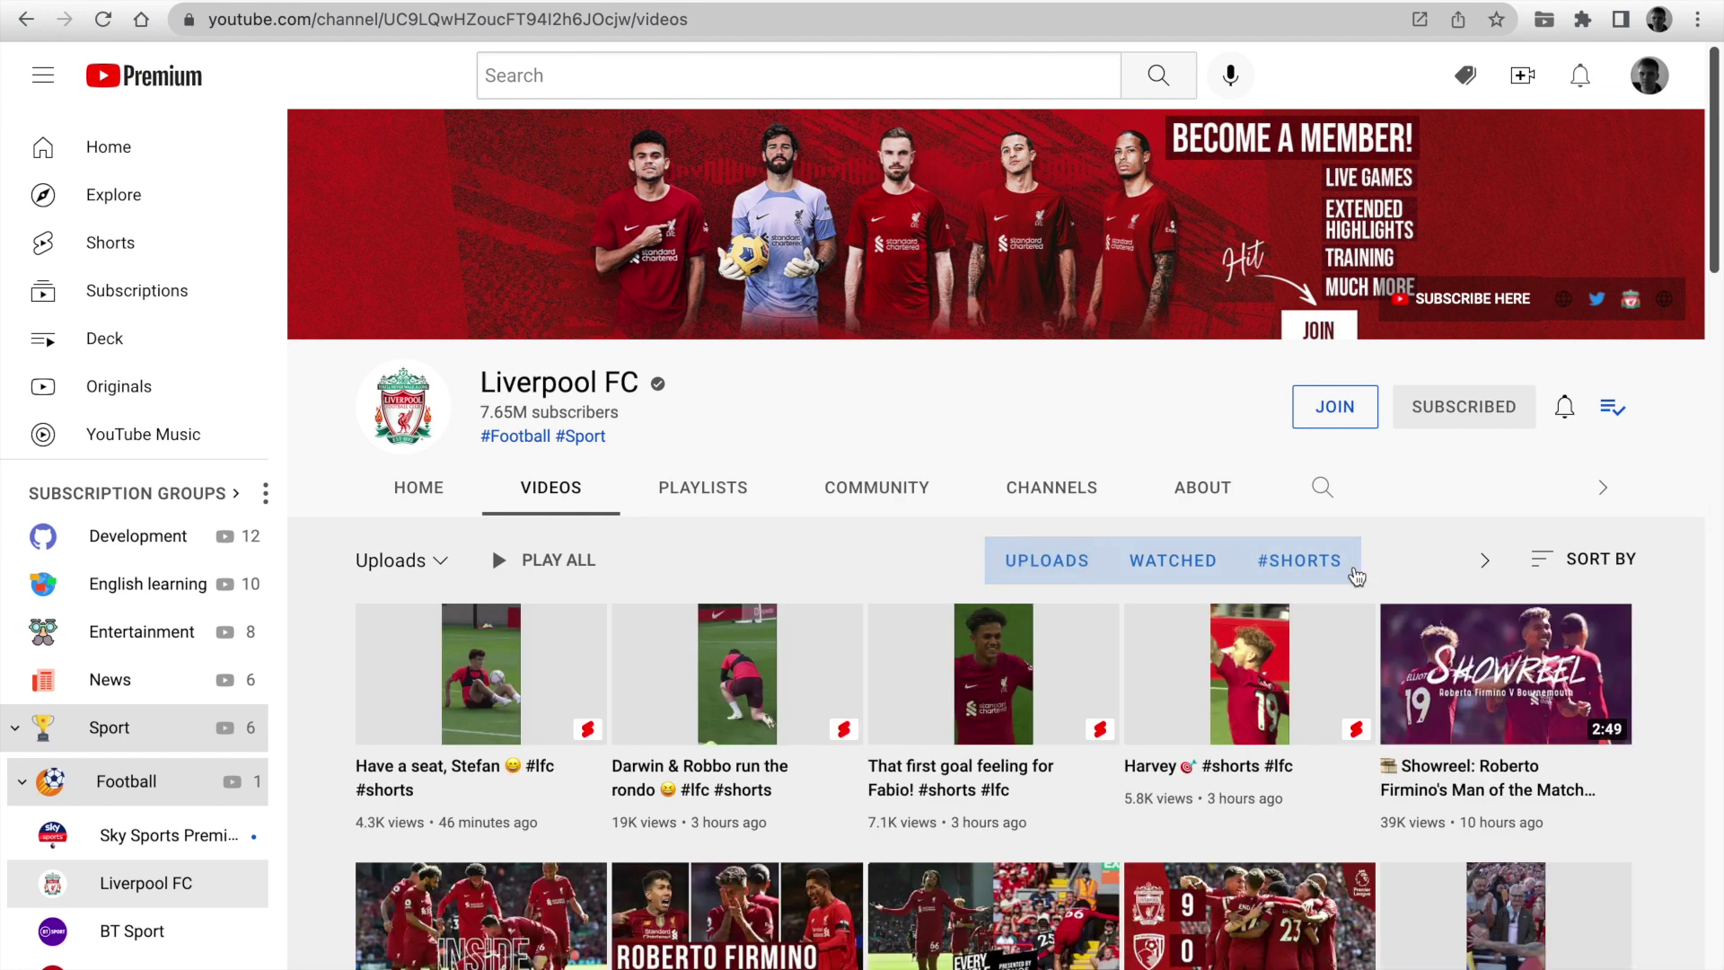
pyautogui.scroll(-1, 558, 539)
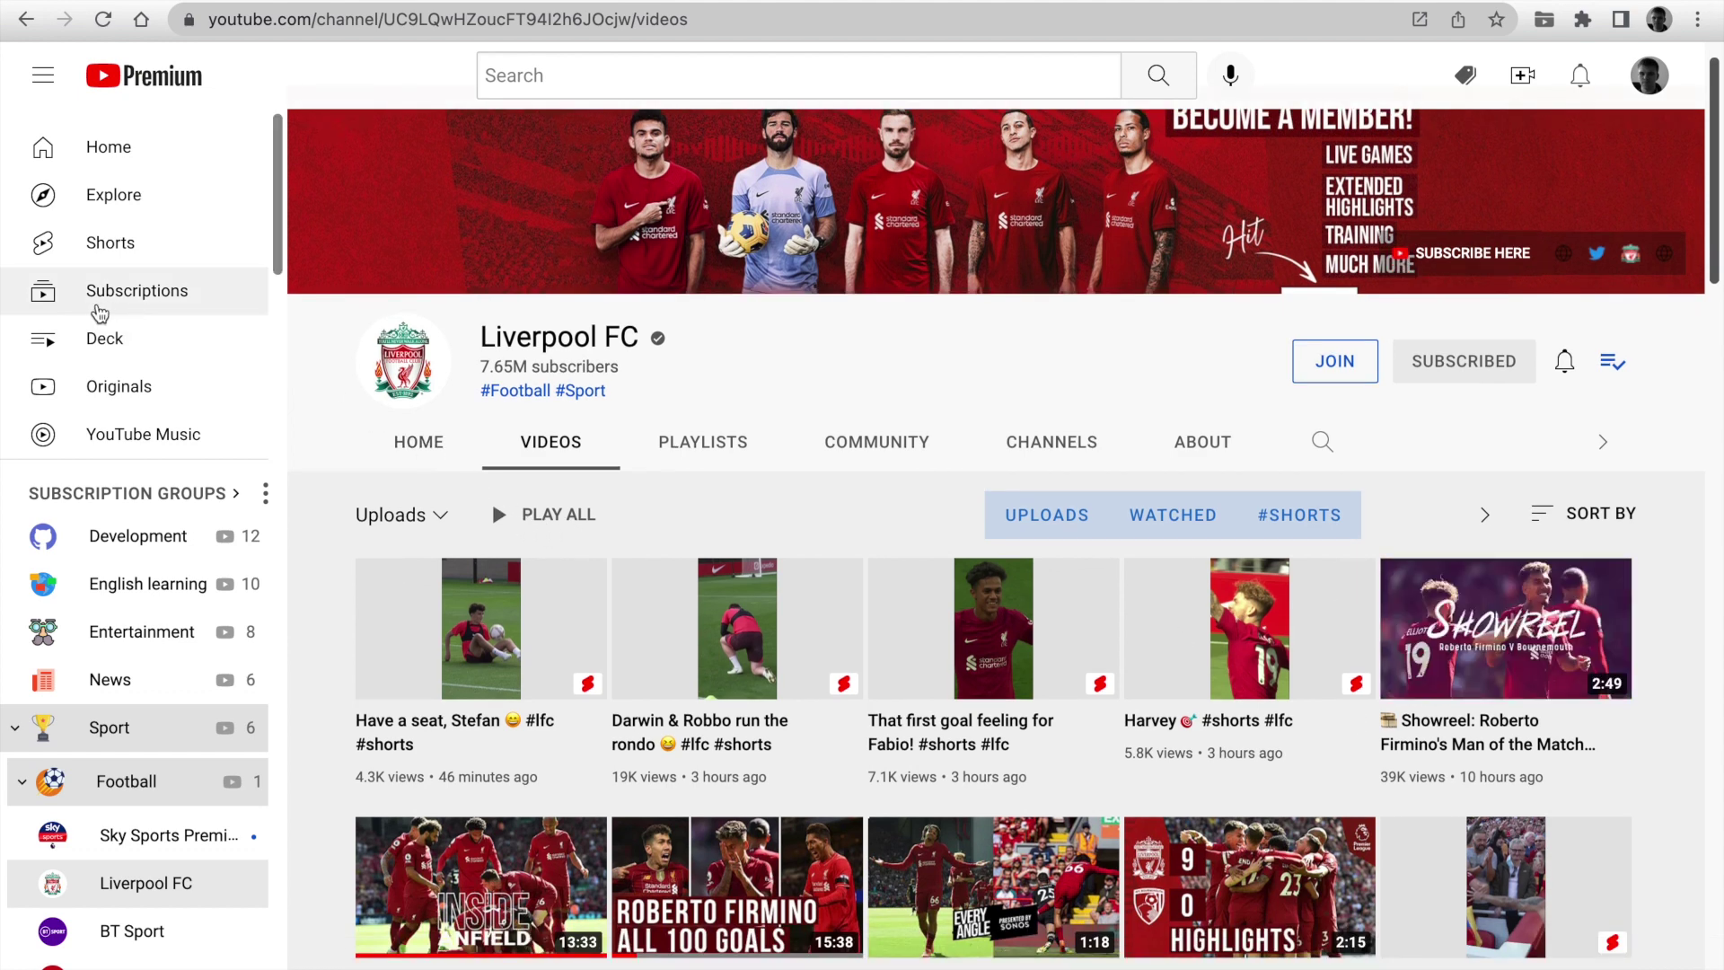
# - Export the subscriptions list from the Subscriptions page and save the file
pyautogui.click(128, 301)
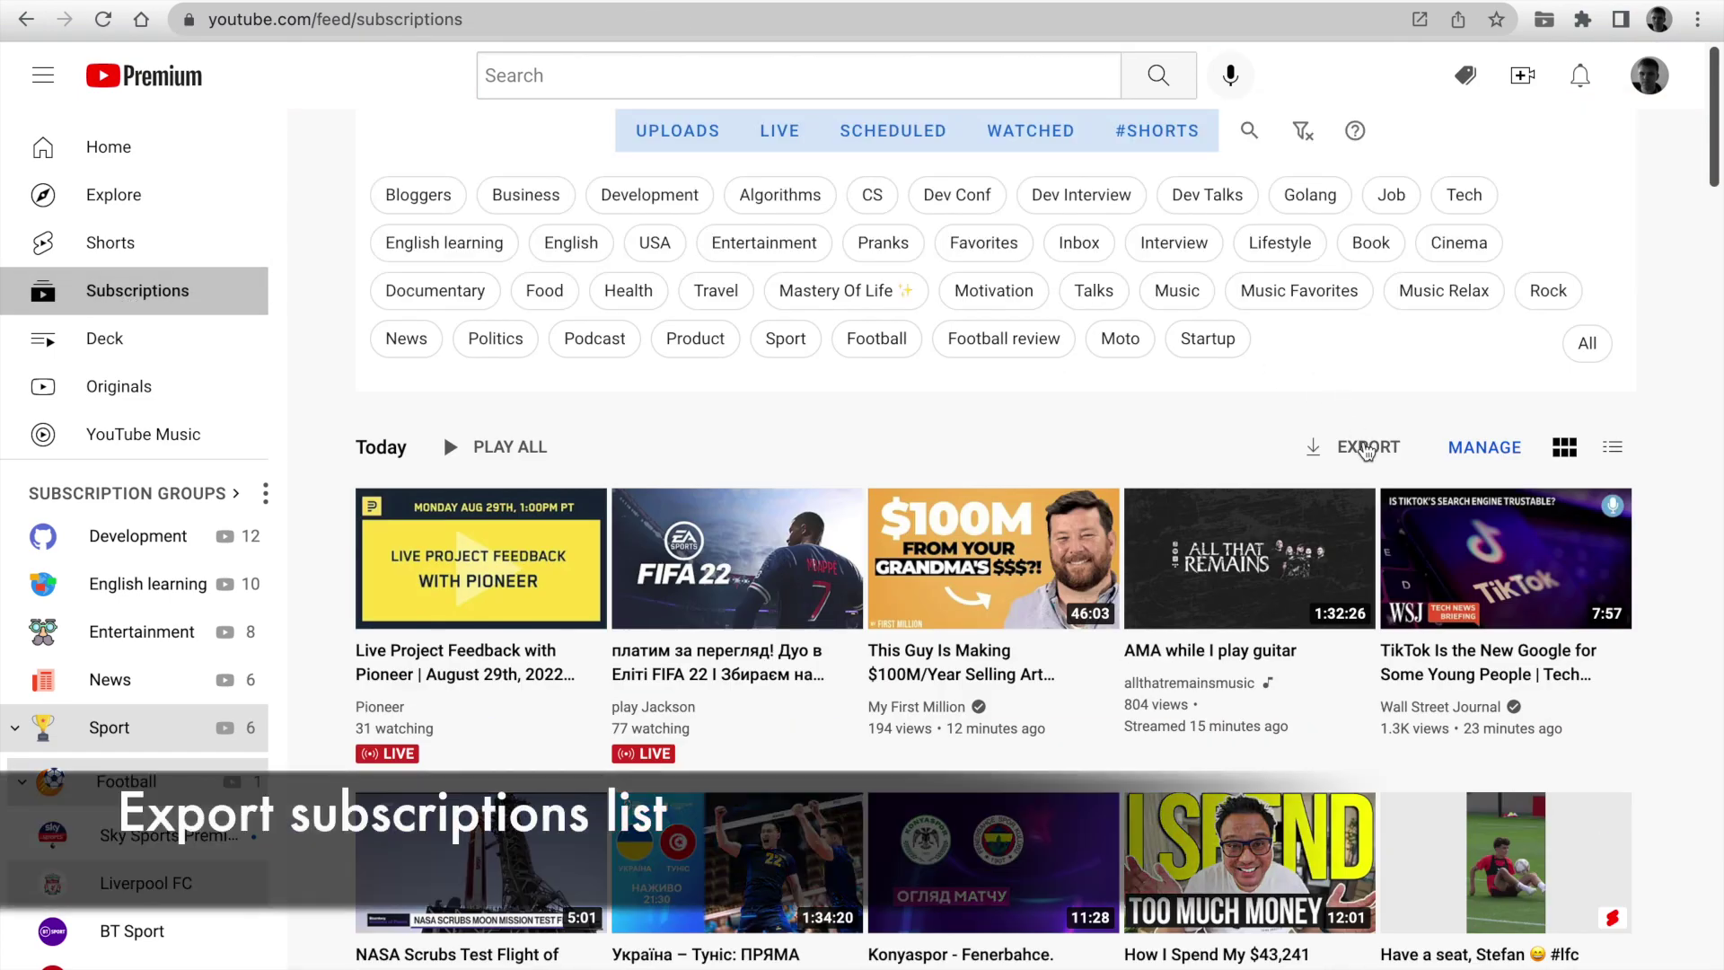
pyautogui.click(1366, 449)
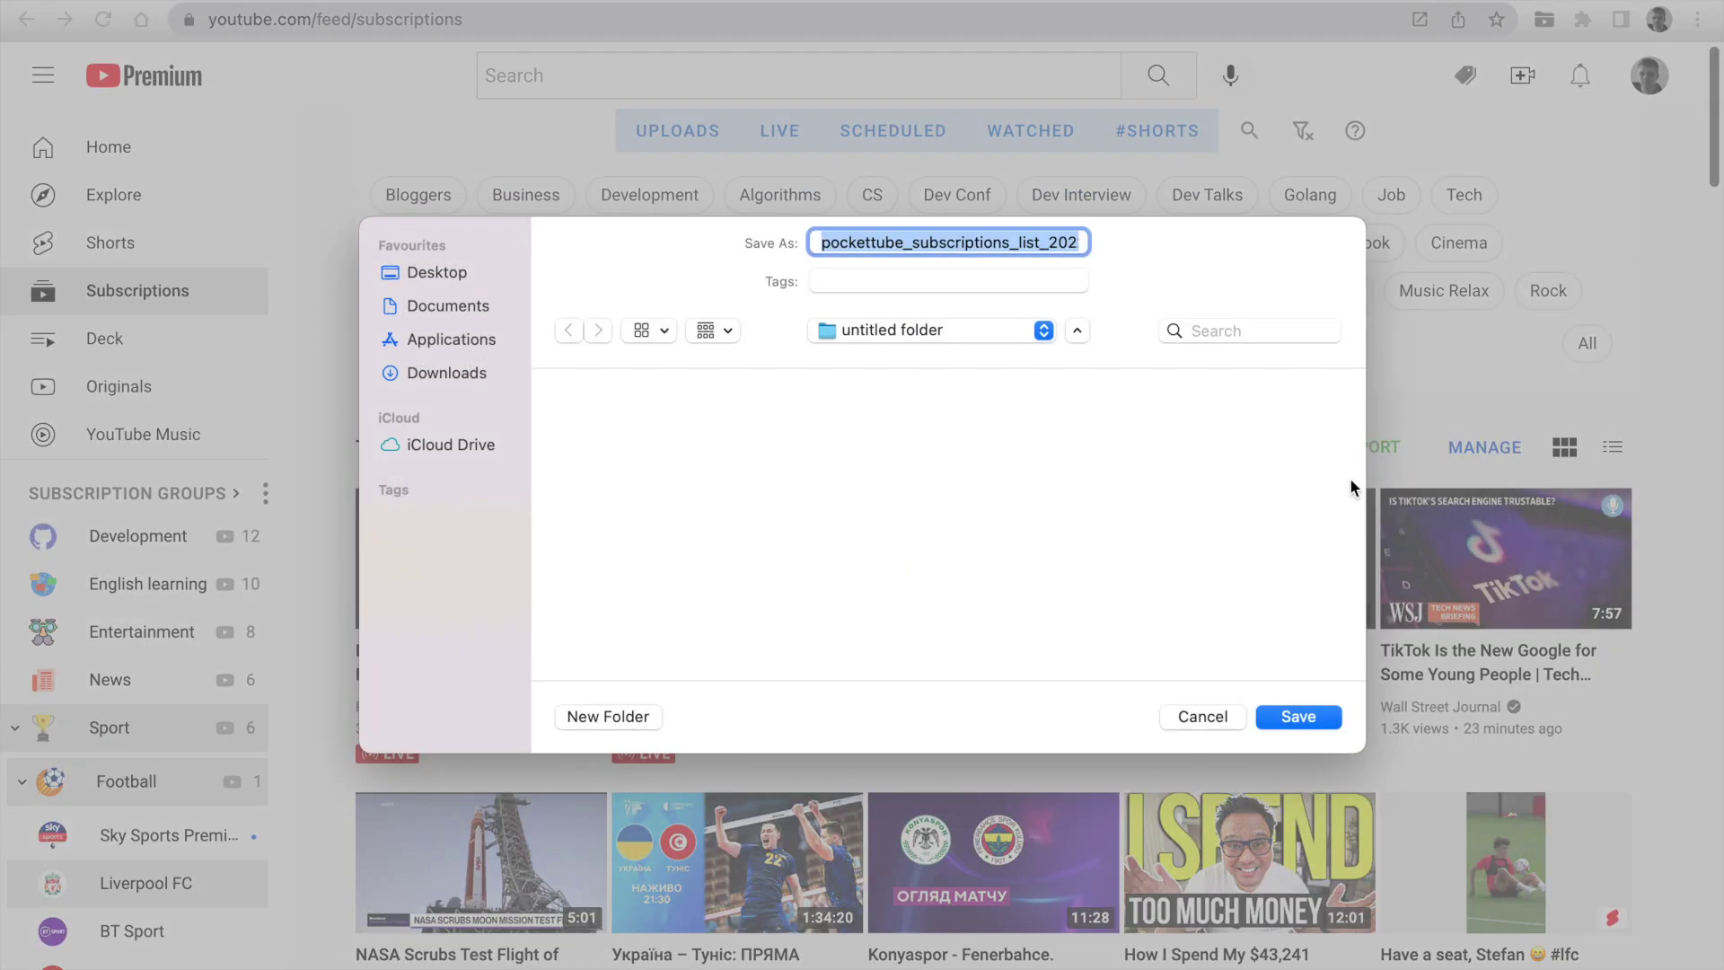
pyautogui.click(1271, 715)
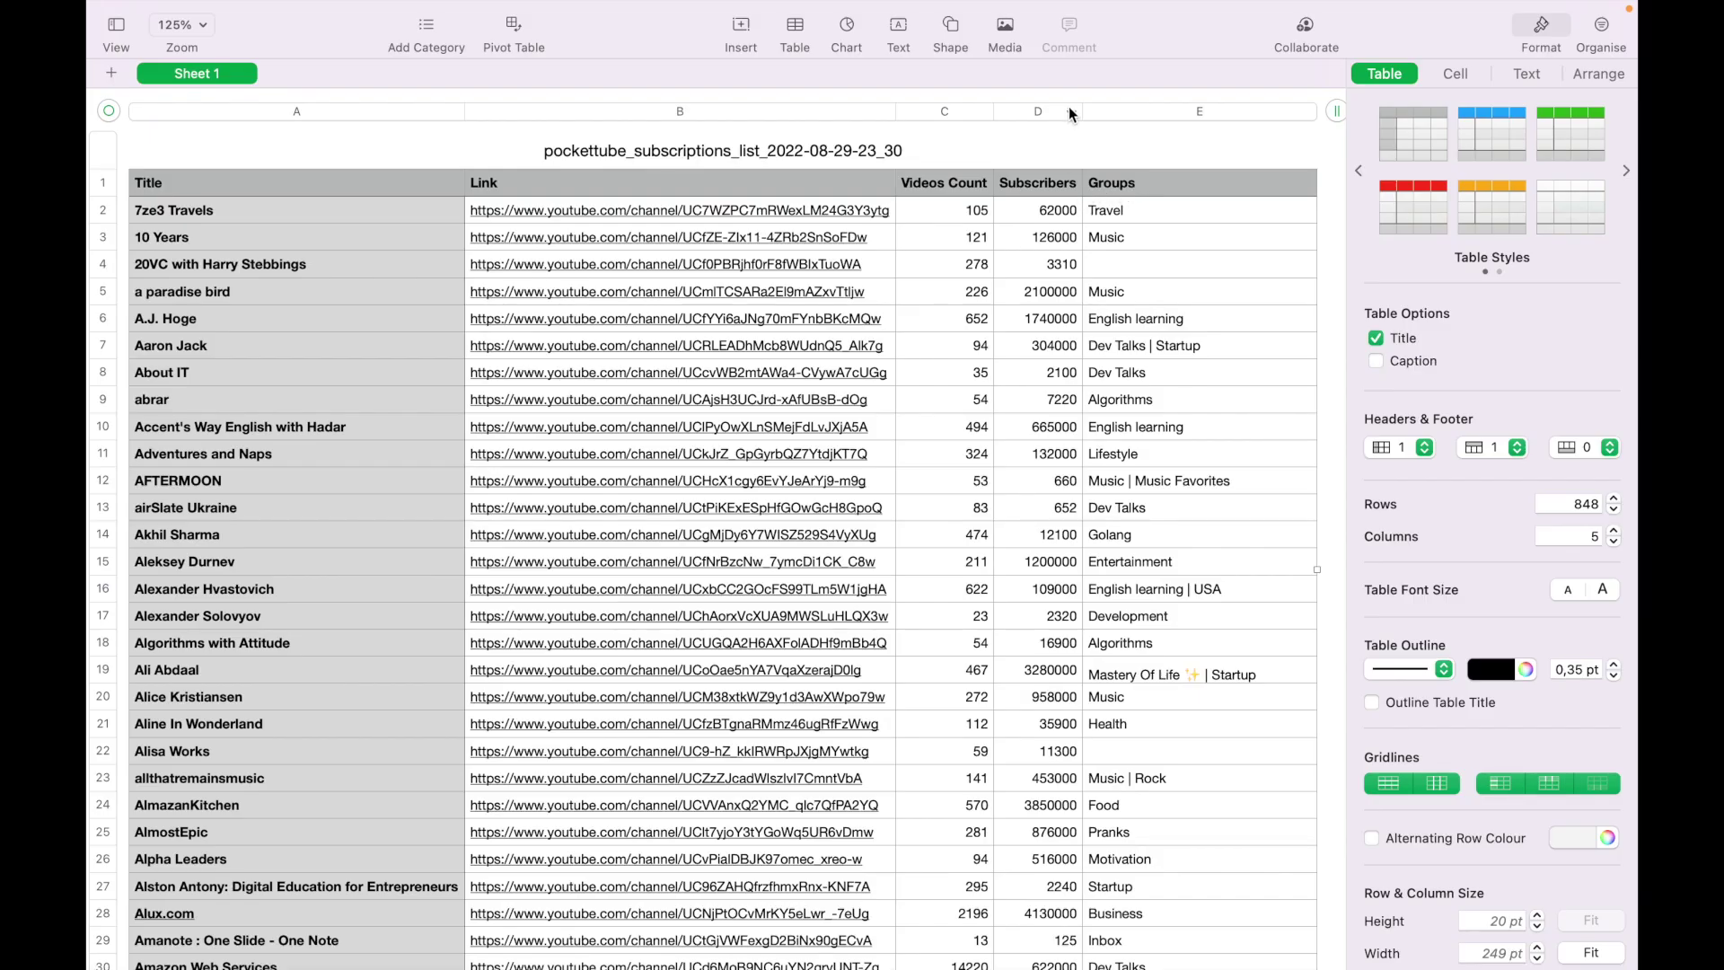
# - Sort the Subscribers column (D) in descending order
pyautogui.click(1071, 112)
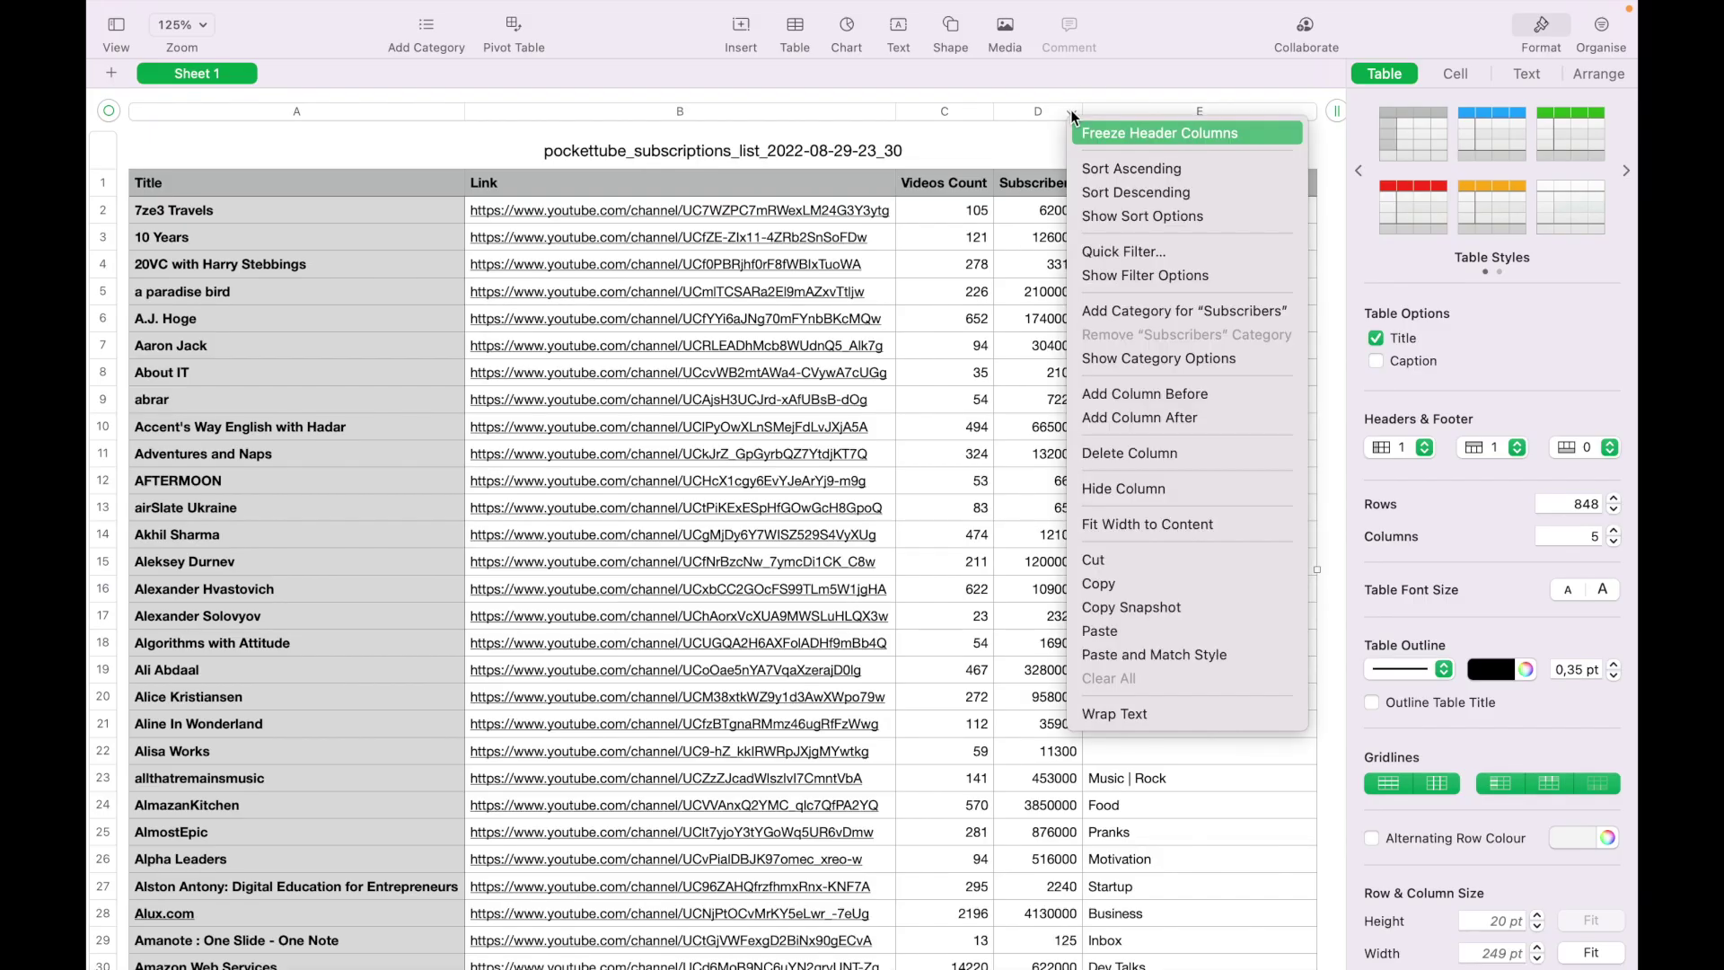
pyautogui.click(1100, 196)
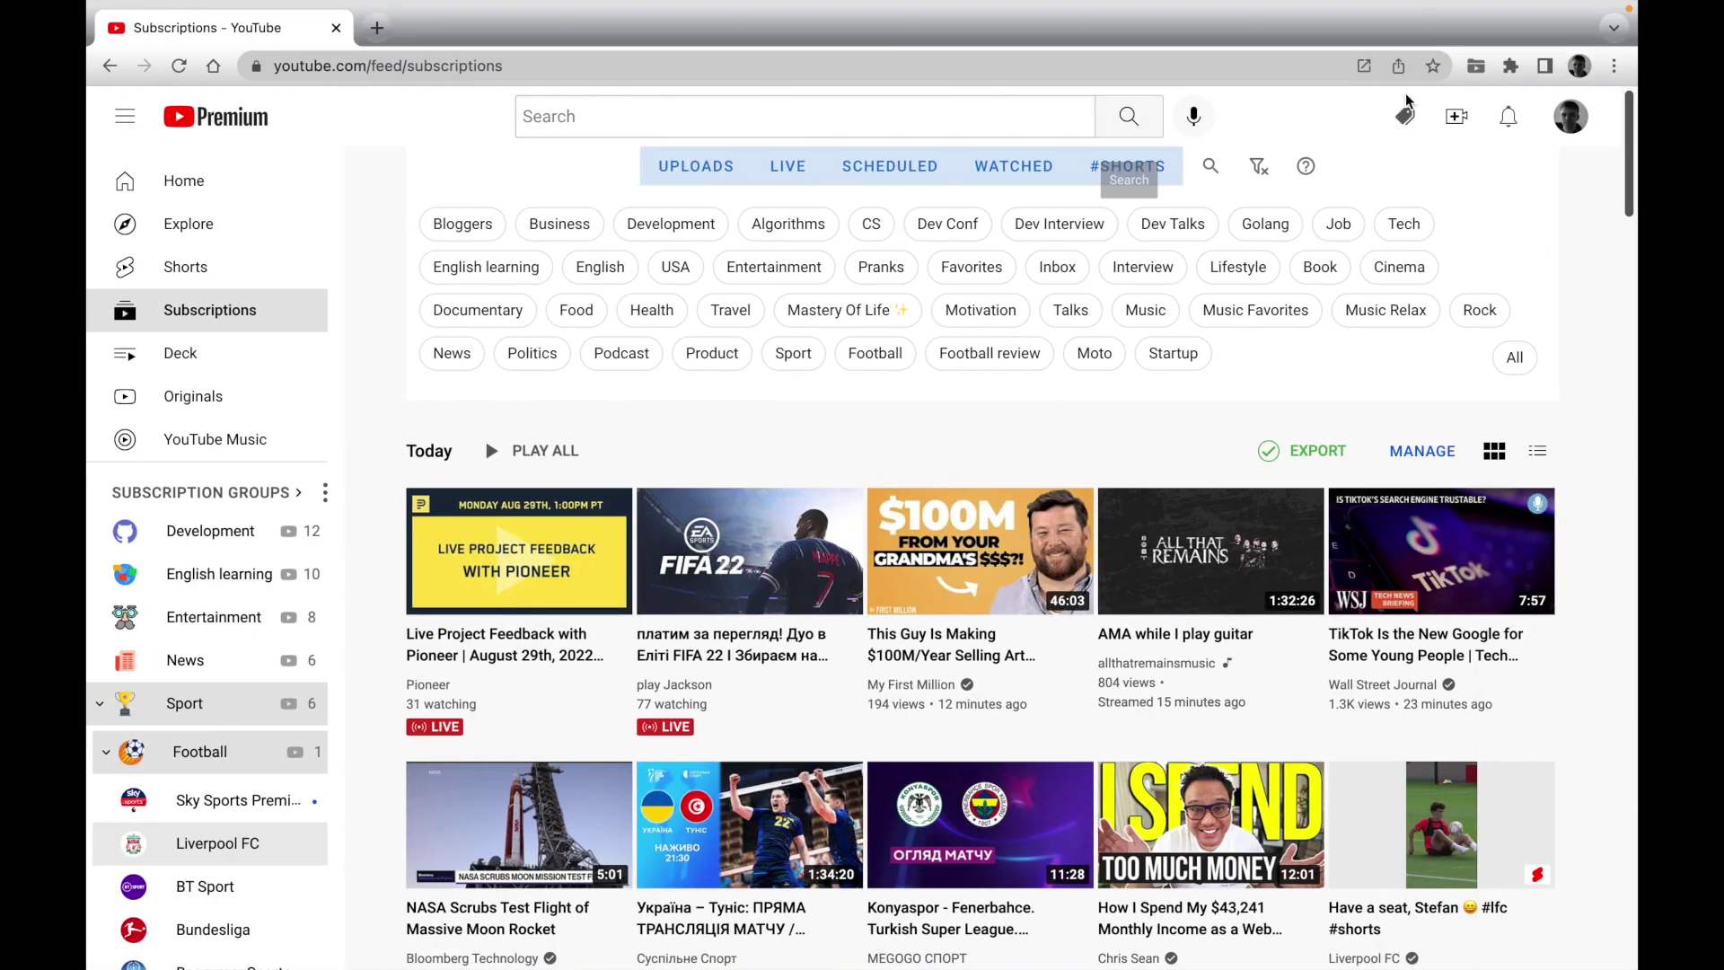
# - Sign in to PocketTube's Patreon section using the YouTube account
pyautogui.click(1406, 121)
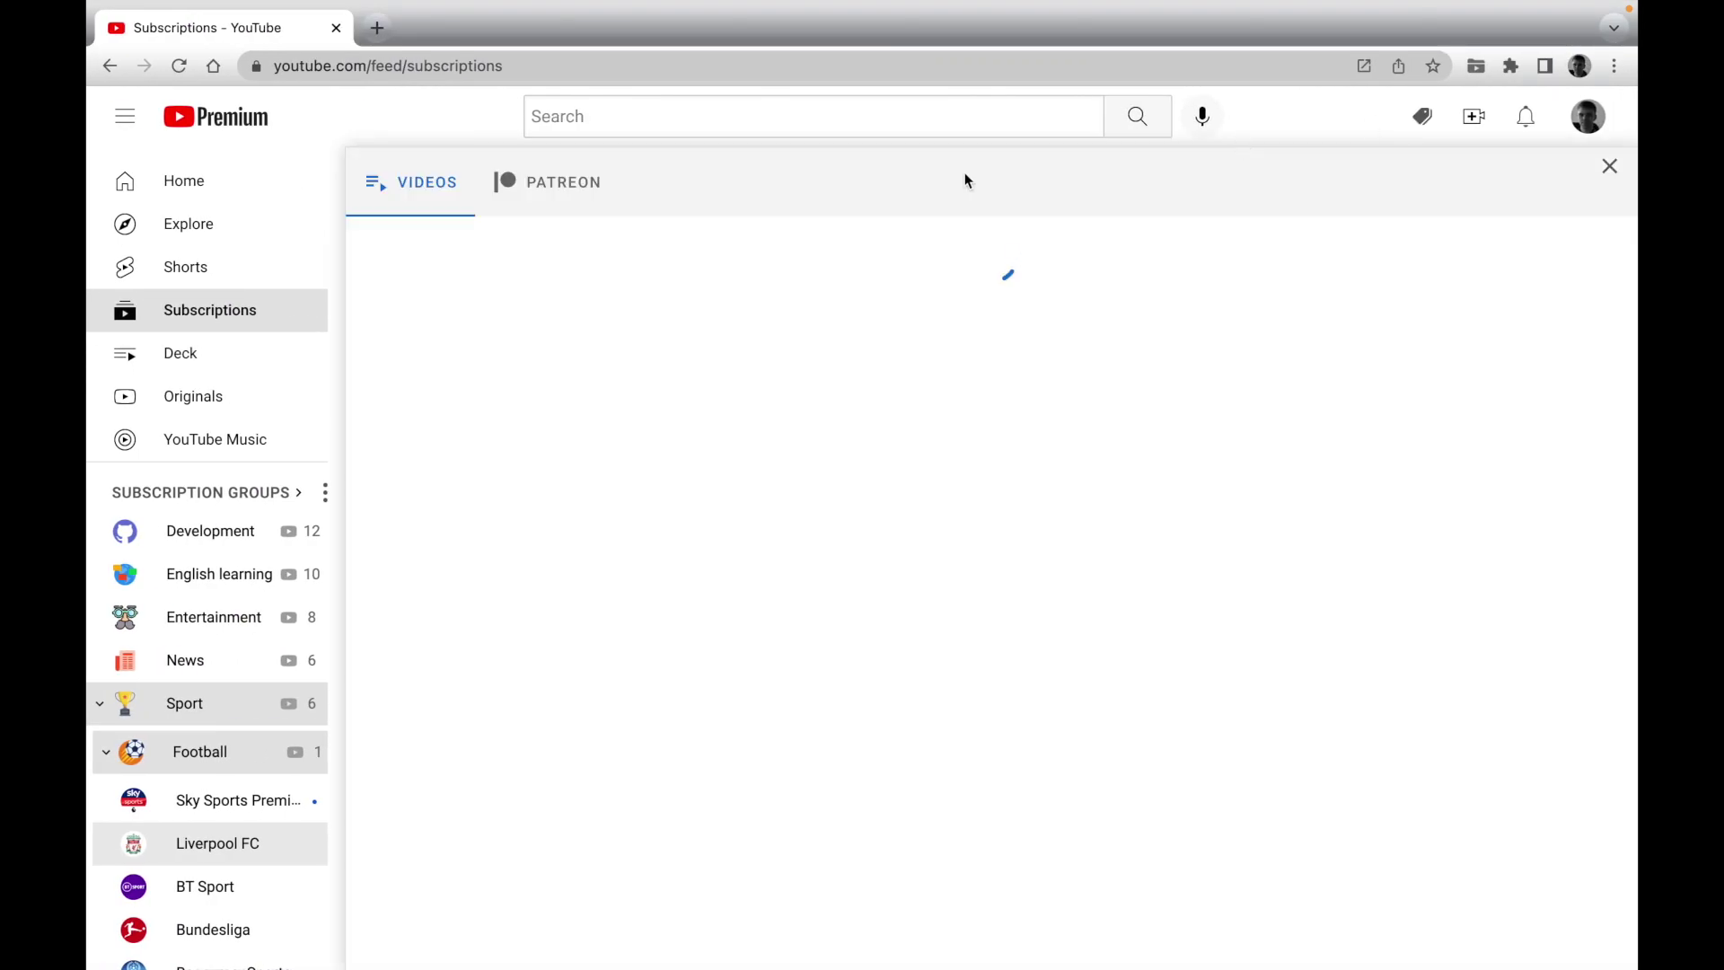
pyautogui.click(579, 188)
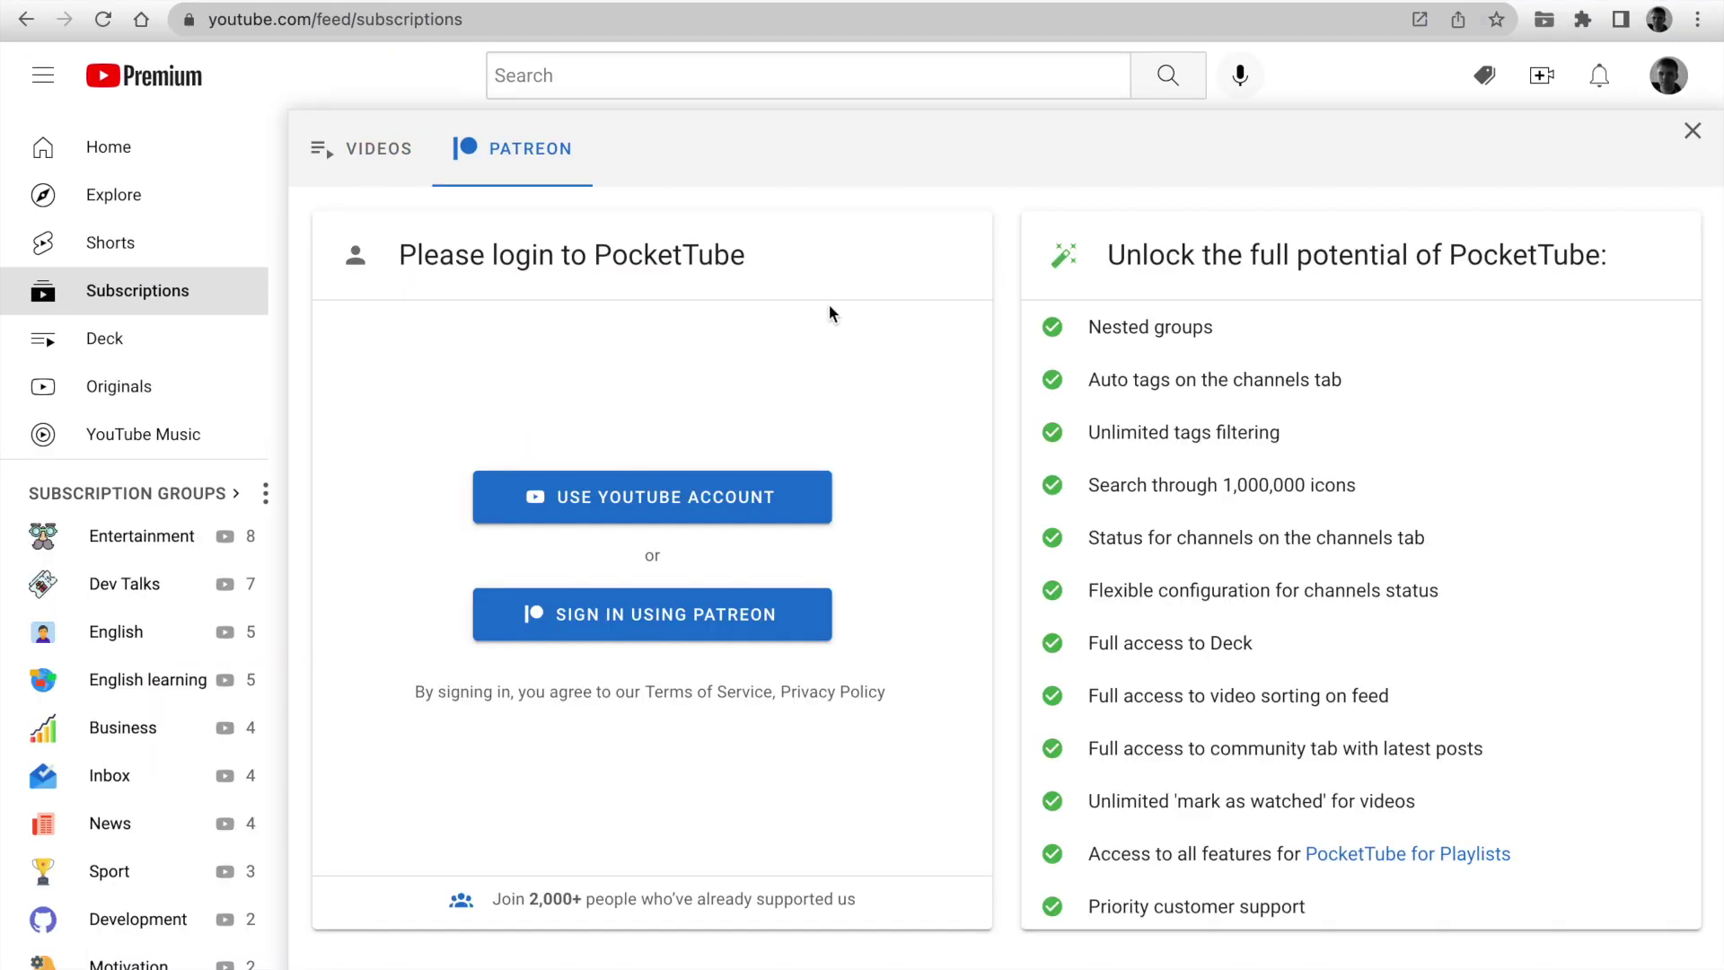
pyautogui.click(590, 496)
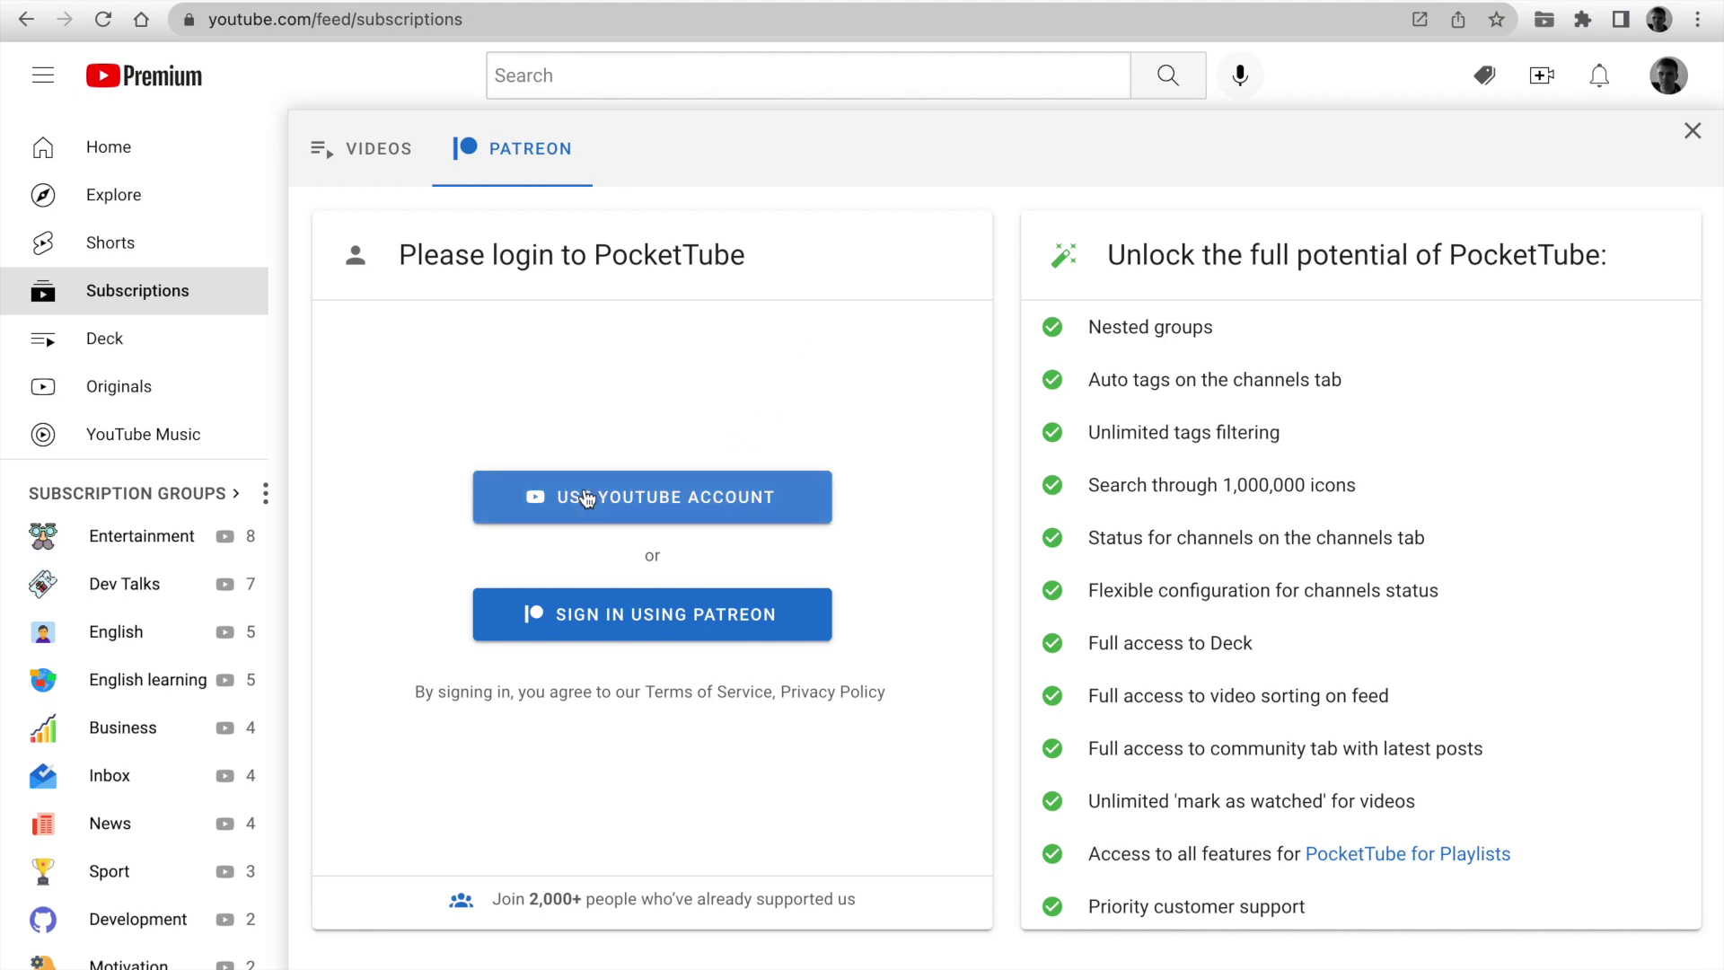